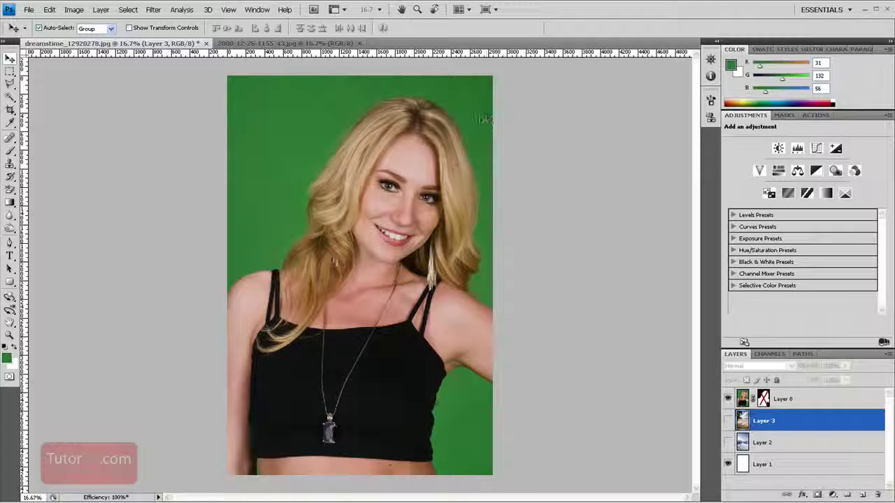
Enable the mask on Layer 0 and preview the cutout over the Layer 3 and Layer 2 backgrounds.
{"action": "left_click", "coordinate": [764, 399], "text": "shift"}
{"action": "left_click", "coordinate": [728, 420]}
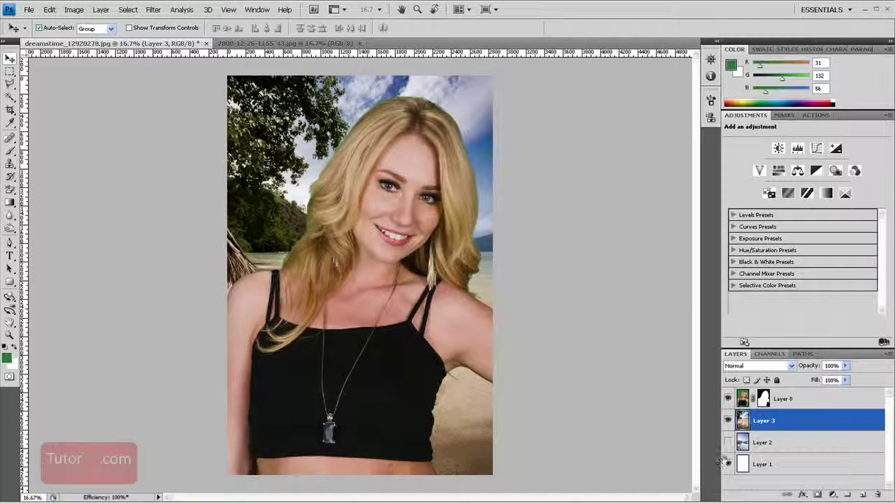
{"action": "left_click", "coordinate": [728, 420]}
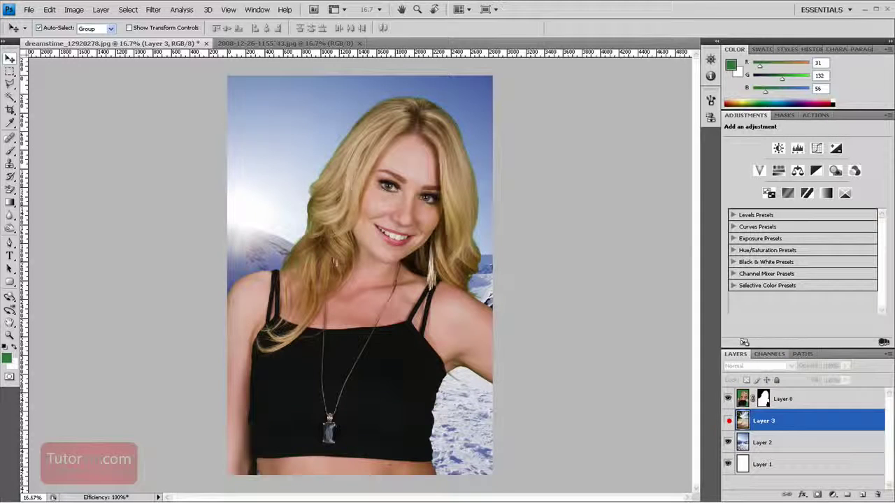
Delete the background layers Layer 2 and Layer 3, leaving Layer 0 unmasked above the white Layer 1.
{"action": "left_click", "coordinate": [776, 445], "text": "shift"}
{"action": "left_click_drag", "start_coordinate": [776, 445], "coordinate": [878, 494]}
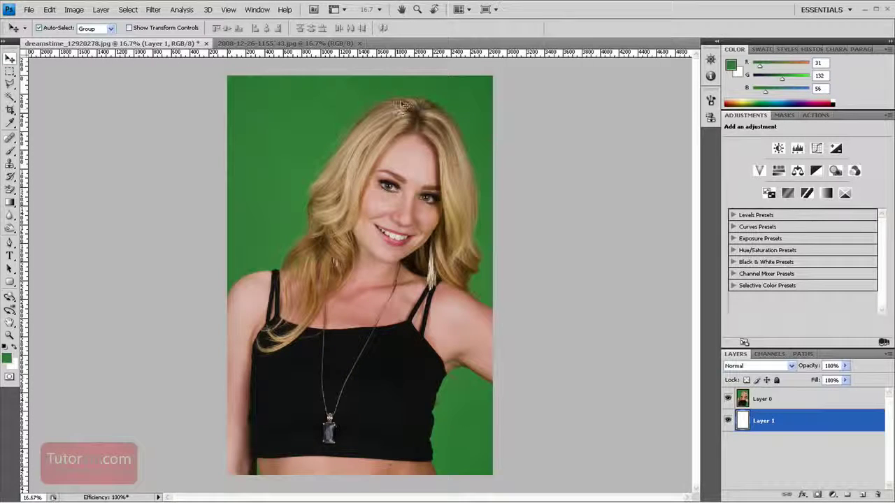
Start a Color Range selection on Layer 0, sampling the green backdrop with Invert enabled so the woman is selected.
{"action": "left_click_drag", "start_coordinate": [323, 86], "coordinate": [408, 161]}
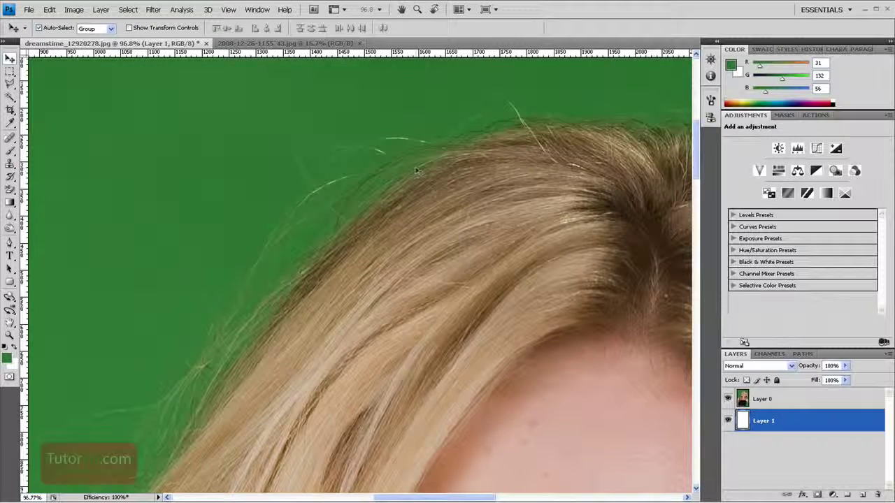
{"action": "key", "text": "ctrl+0"}
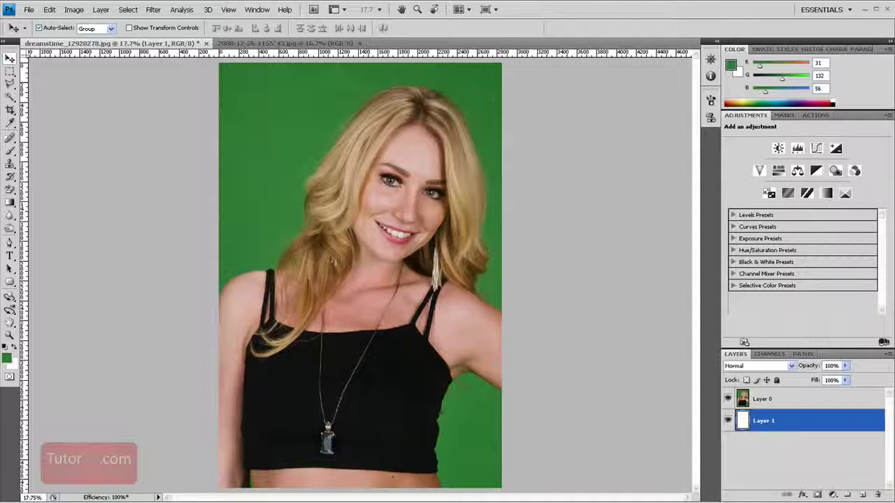
{"action": "left_click", "coordinate": [781, 400]}
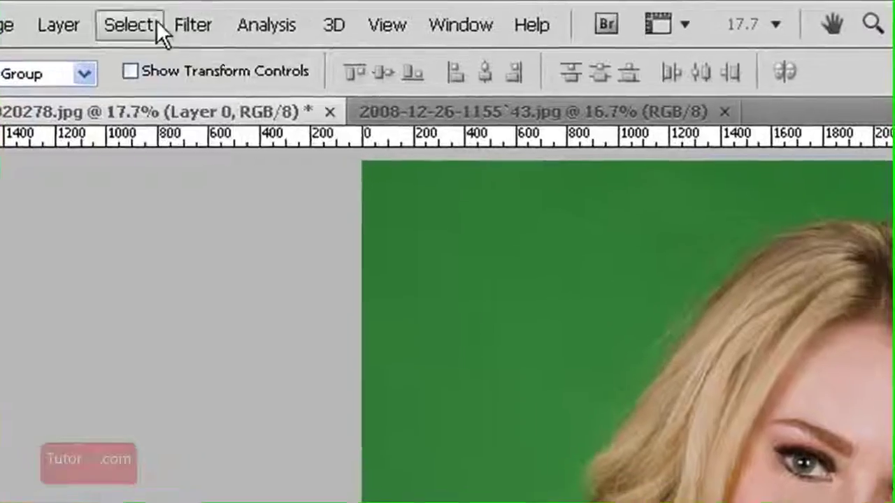
{"action": "left_click", "coordinate": [128, 10]}
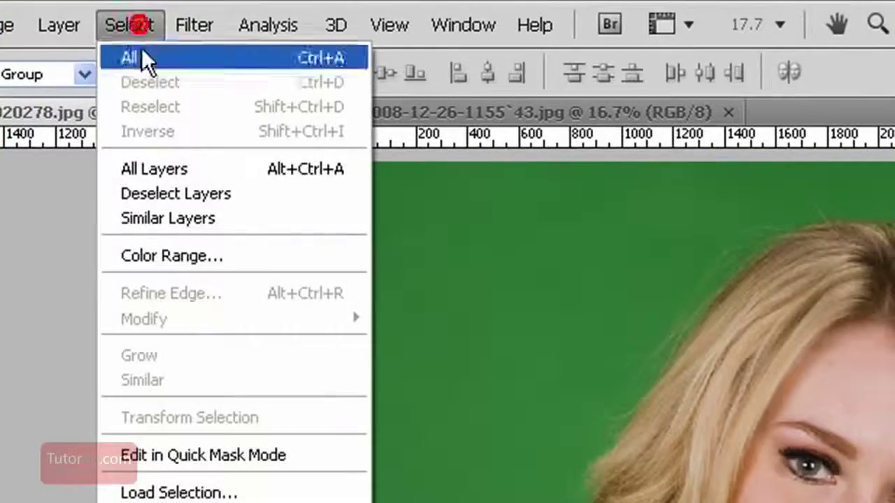
{"action": "left_click", "coordinate": [233, 259]}
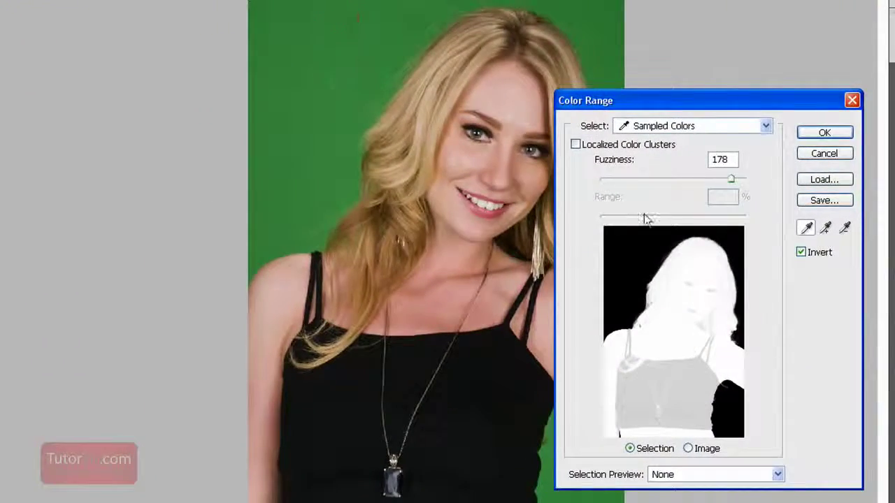
{"action": "left_click", "coordinate": [803, 253]}
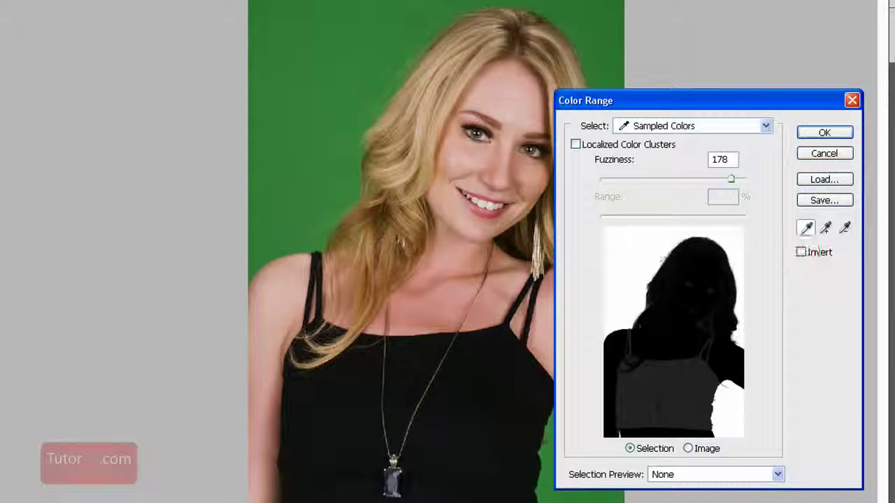
{"action": "left_click", "coordinate": [370, 29]}
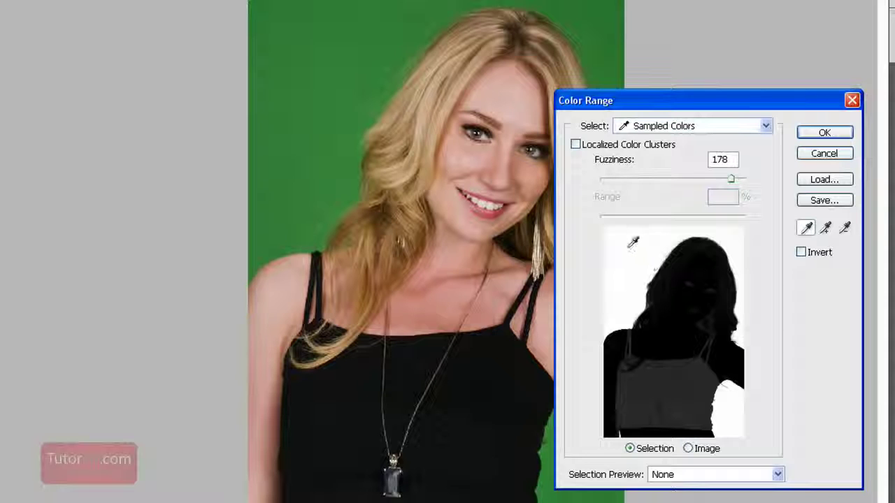
{"action": "left_click", "coordinate": [801, 253]}
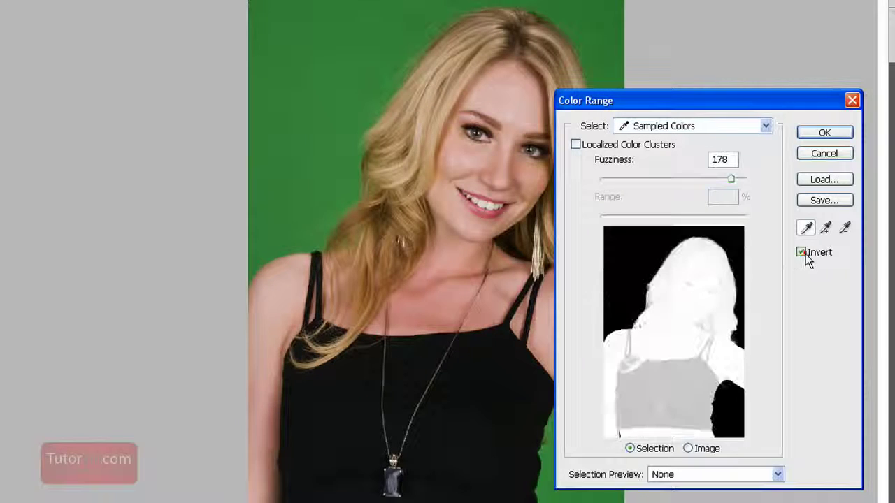
Set the Color Range fuzziness to 170 and apply the inverted selection.
{"action": "mouse_move", "coordinate": [709, 177]}
{"action": "left_mouse_down"}
{"action": "mouse_move", "coordinate": [612, 182]}
{"action": "mouse_move", "coordinate": [721, 182]}
{"action": "left_mouse_up"}
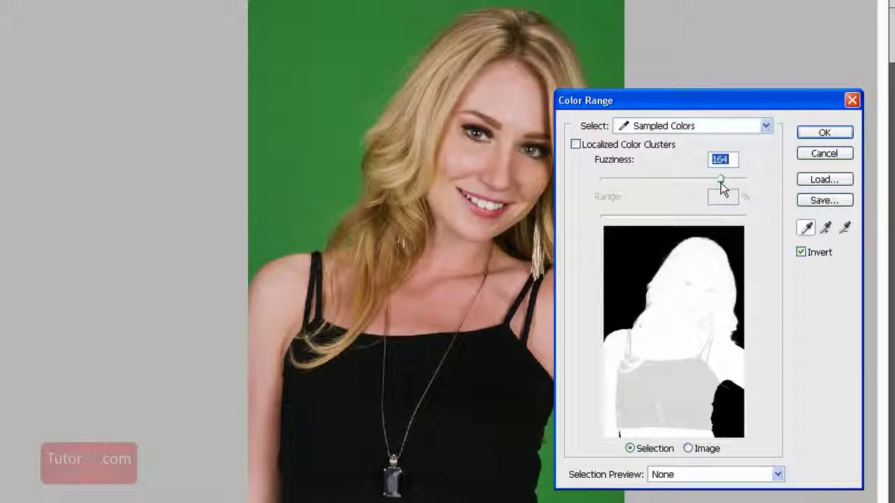
{"action": "left_click", "coordinate": [351, 40]}
{"action": "left_click", "coordinate": [448, 35]}
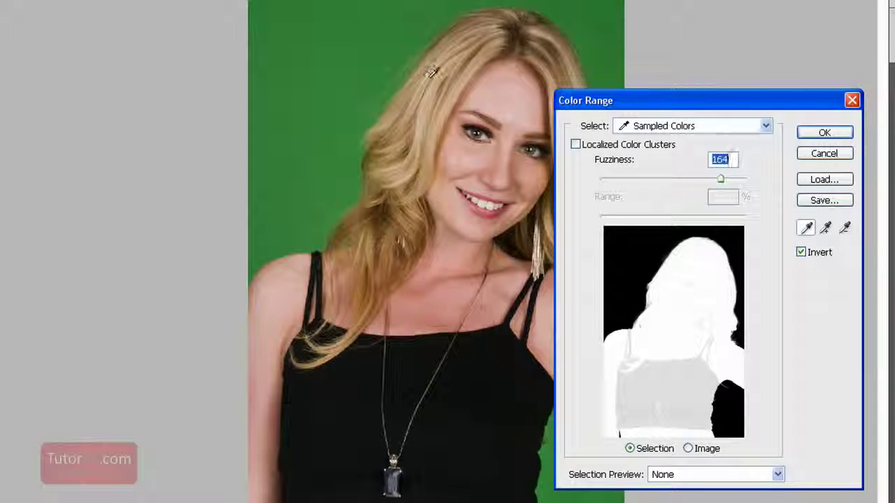
{"action": "left_click_drag", "start_coordinate": [721, 179], "coordinate": [726, 182]}
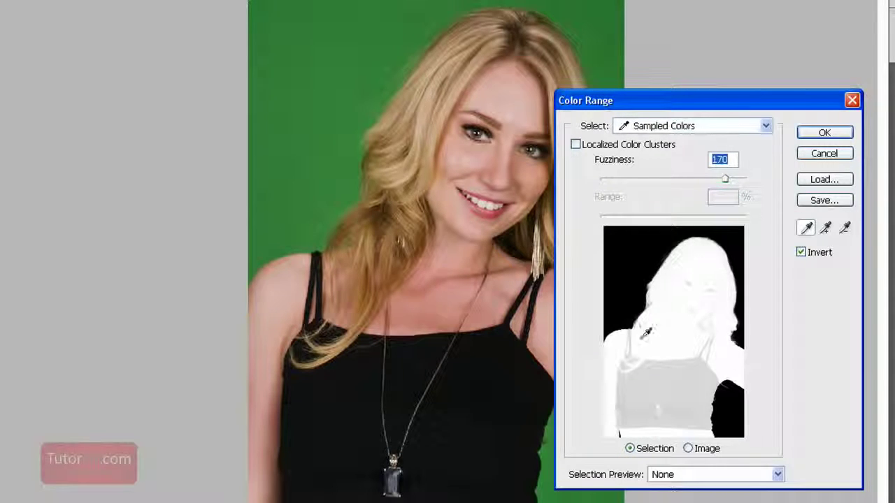
{"action": "left_click", "coordinate": [695, 276]}
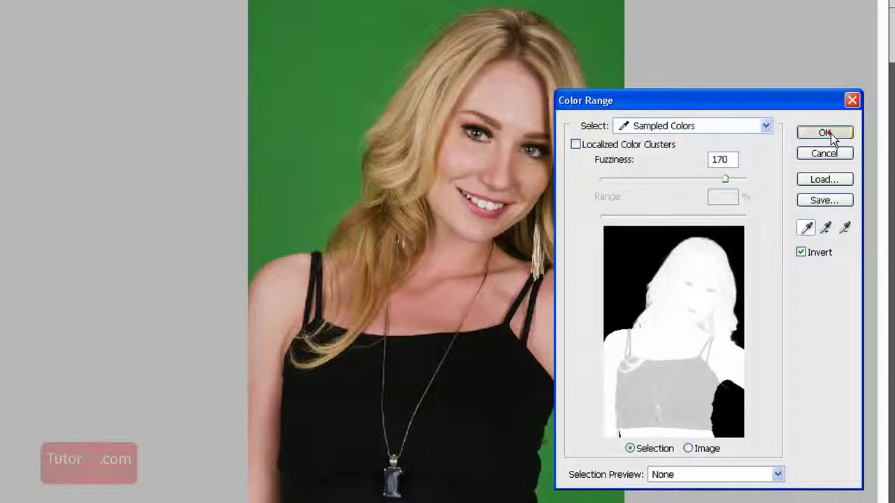
{"action": "left_click", "coordinate": [833, 134]}
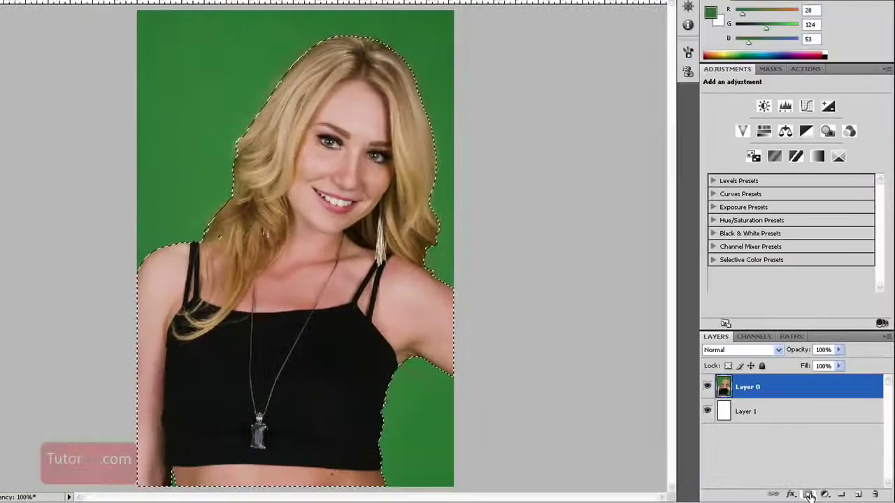
Add a layer mask to Layer 0 from the selection and display the mask alone on the canvas.
{"action": "left_click", "coordinate": [808, 494]}
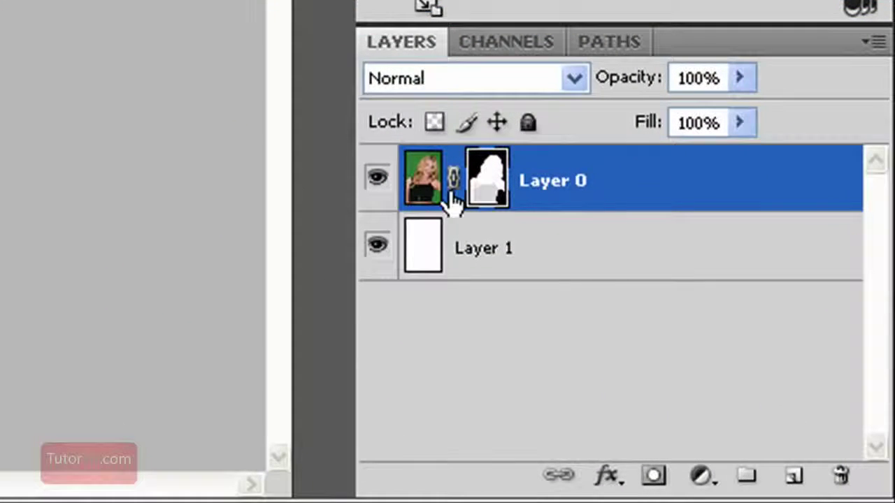
{"action": "left_click", "coordinate": [493, 202], "text": "alt"}
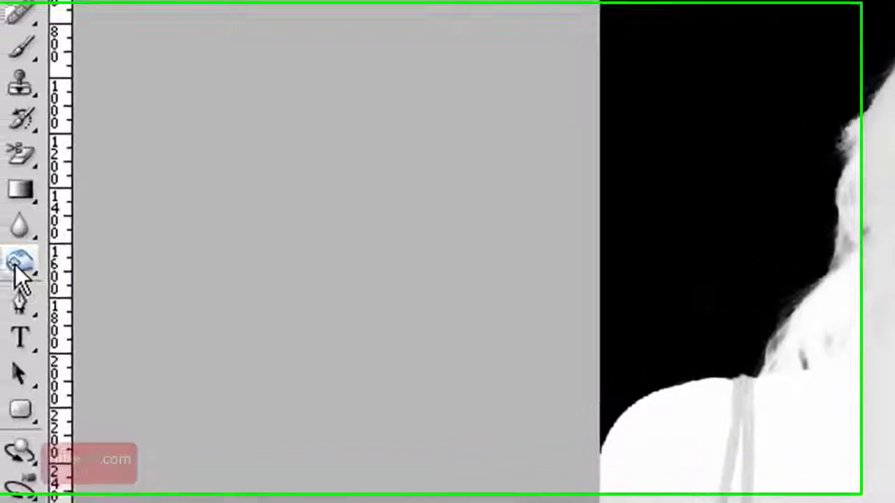
Use the Dodge tool with the Highlights range to whiten the grey top, straps and face areas of the mask.
{"action": "left_click", "coordinate": [25, 267]}
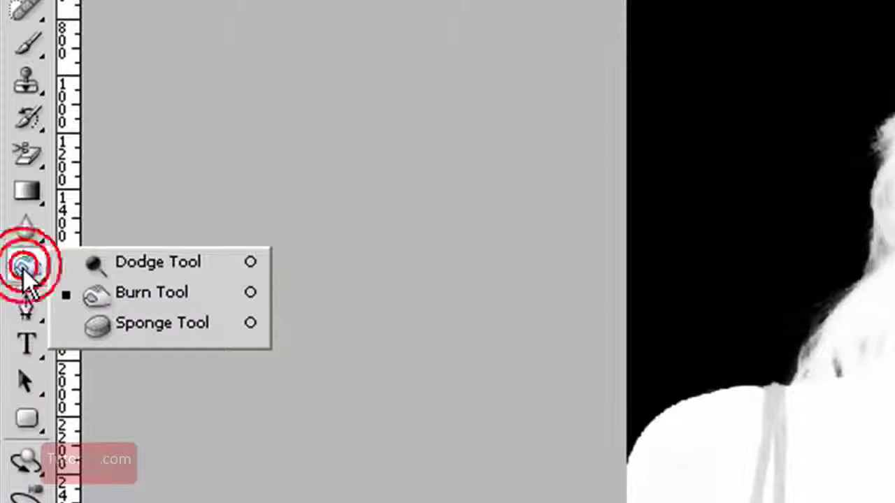
{"action": "left_click", "coordinate": [202, 269]}
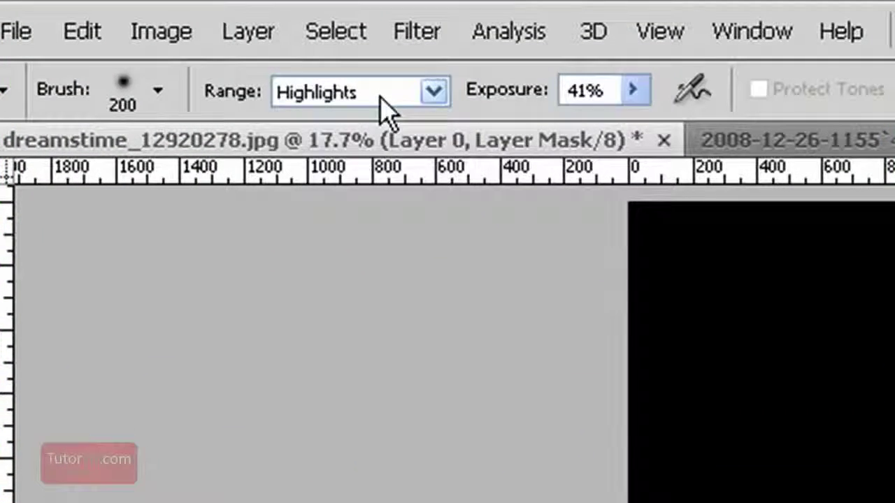
{"action": "left_click_drag", "start_coordinate": [633, 90], "coordinate": [642, 125]}
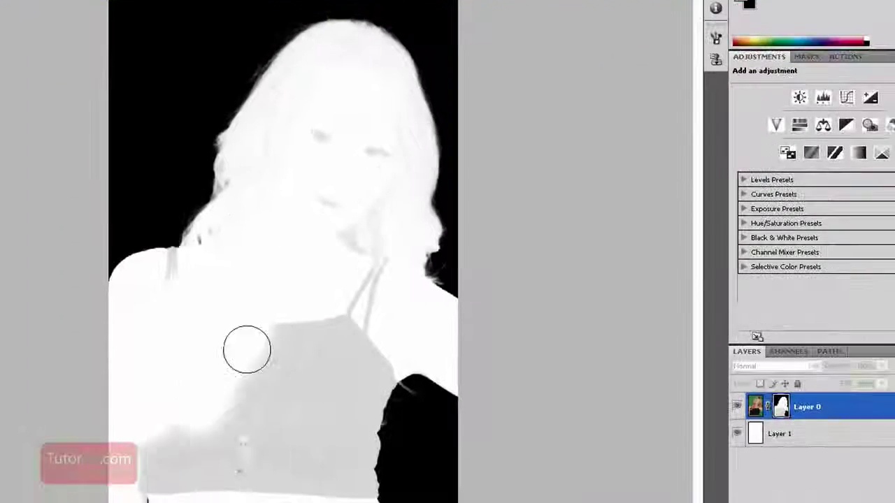
{"action": "left_click_drag", "start_coordinate": [245, 350], "coordinate": [355, 458]}
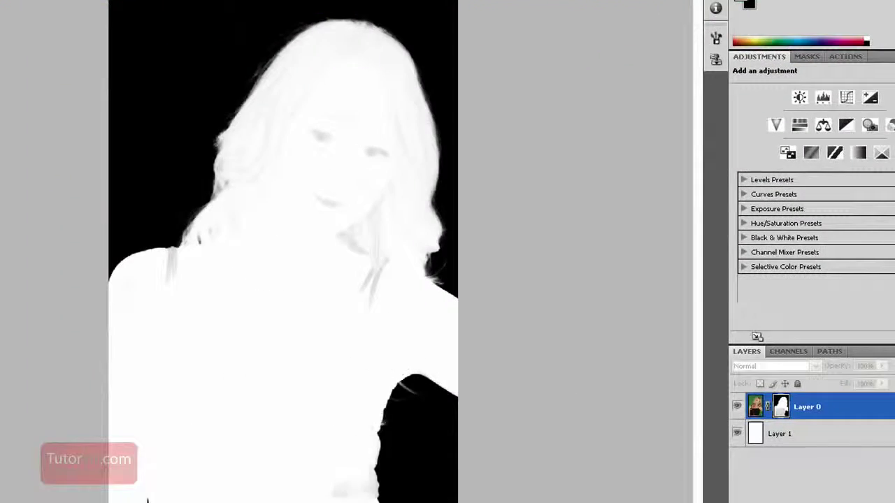
{"action": "left_click_drag", "start_coordinate": [176, 270], "coordinate": [169, 262]}
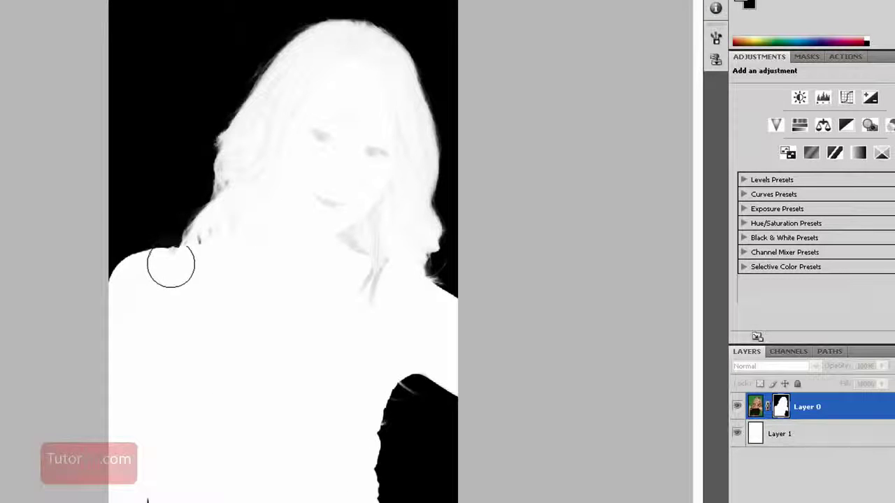
{"action": "mouse_move", "coordinate": [291, 266]}
{"action": "left_mouse_down"}
{"action": "mouse_move", "coordinate": [342, 176]}
{"action": "mouse_move", "coordinate": [383, 317]}
{"action": "mouse_move", "coordinate": [367, 292]}
{"action": "mouse_move", "coordinate": [381, 238]}
{"action": "mouse_move", "coordinate": [269, 258]}
{"action": "mouse_move", "coordinate": [272, 249]}
{"action": "mouse_move", "coordinate": [249, 239]}
{"action": "mouse_move", "coordinate": [241, 212]}
{"action": "mouse_move", "coordinate": [265, 138]}
{"action": "mouse_move", "coordinate": [383, 135]}
{"action": "left_mouse_up"}
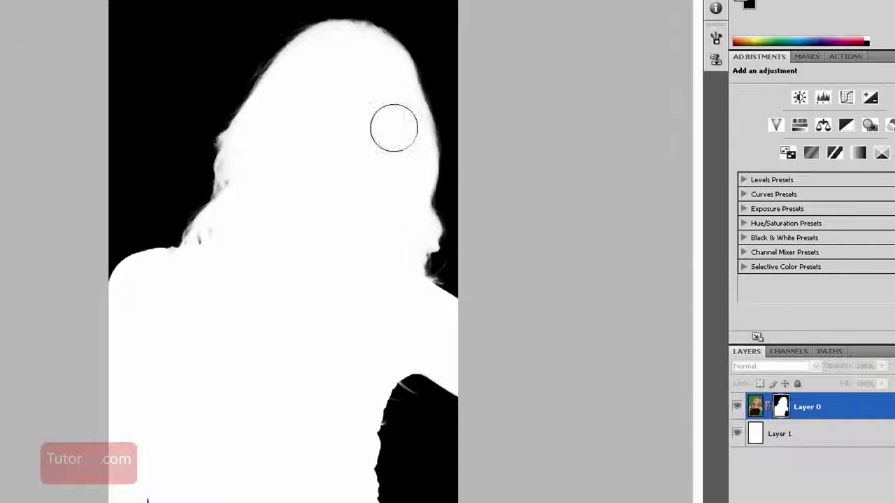
Whiten the remaining grey inside the hair near its outer edge on the mask, and return to the normal image view.
{"action": "key", "text": "z"}
{"action": "left_click", "coordinate": [340, 40]}
{"action": "key", "text": "b"}
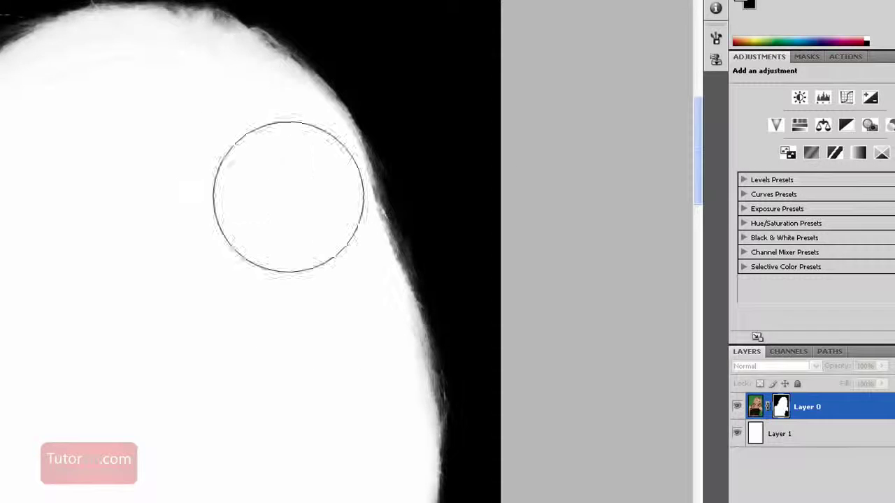
{"action": "mouse_move", "coordinate": [61, 160]}
{"action": "left_mouse_down"}
{"action": "mouse_move", "coordinate": [252, 152]}
{"action": "mouse_move", "coordinate": [373, 74]}
{"action": "left_mouse_up"}
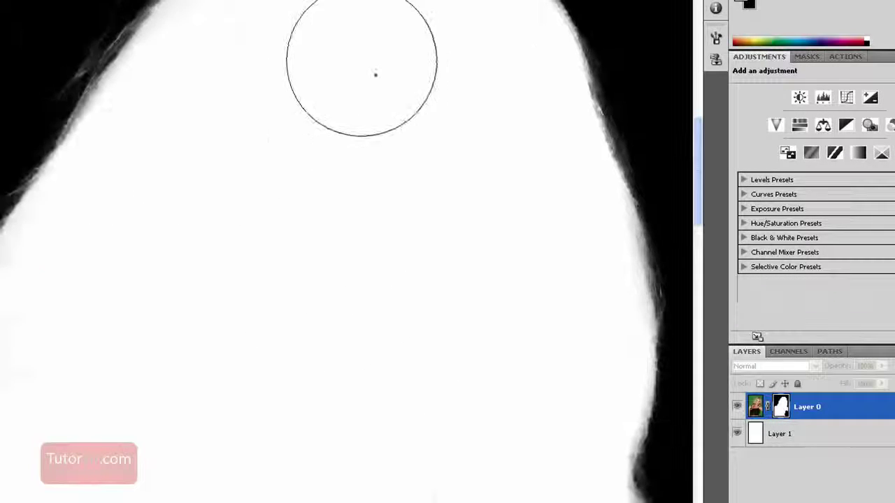
{"action": "key", "text": "ctrl+minus"}
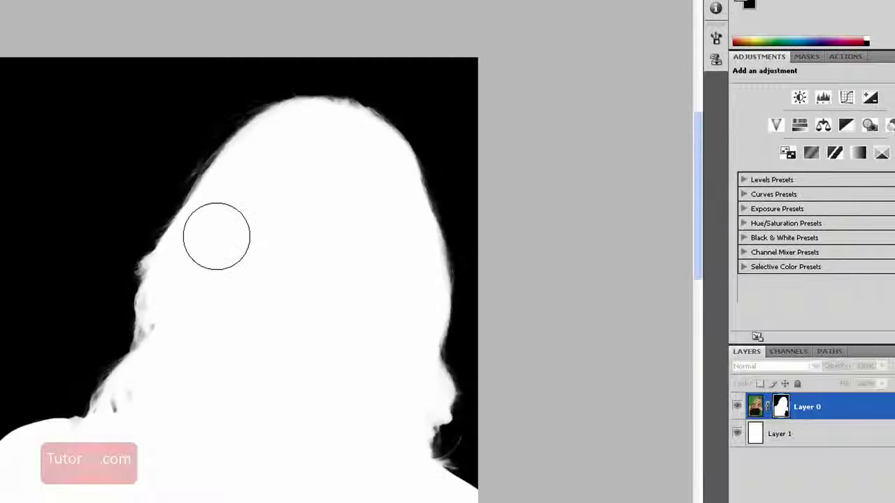
{"action": "key", "text": "ctrl+0"}
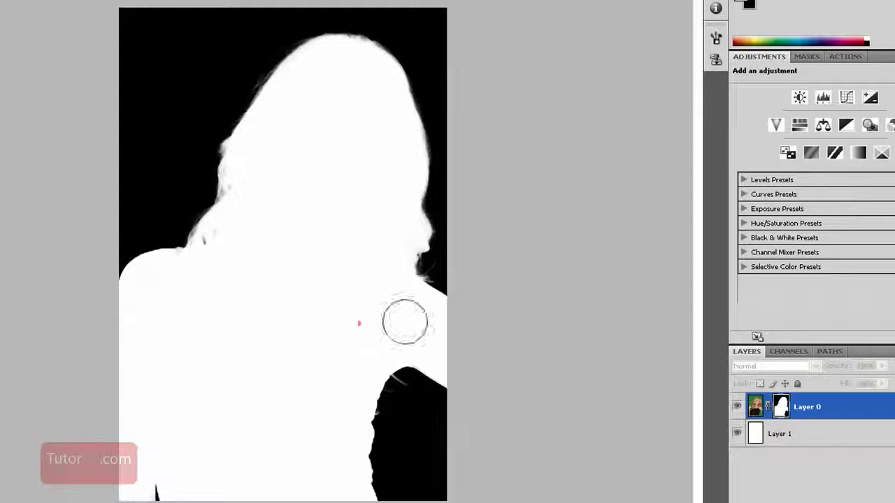
{"action": "left_click", "coordinate": [782, 412], "text": "alt"}
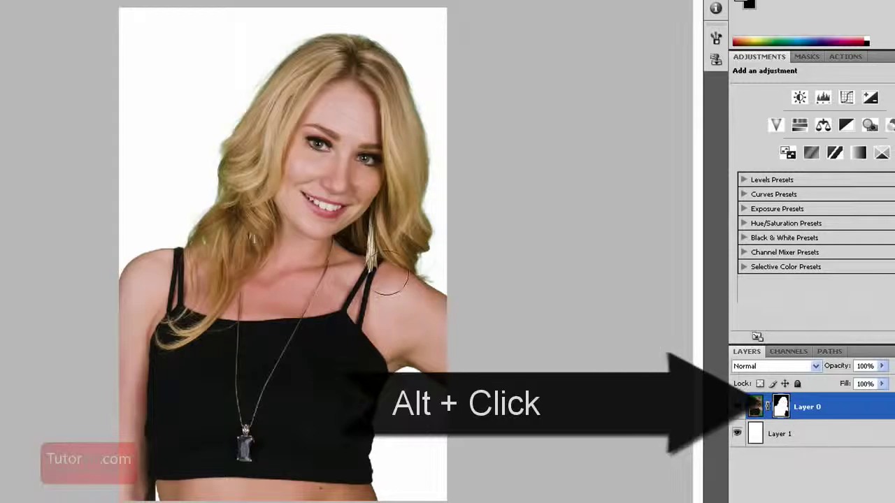
Use the Burn tool with the Shadows range and 20% exposure on the mask to reduce the green fringe along the top of the hair.
{"action": "key", "text": "ctrl+plus"}
{"action": "key", "text": "ctrl+plus"}
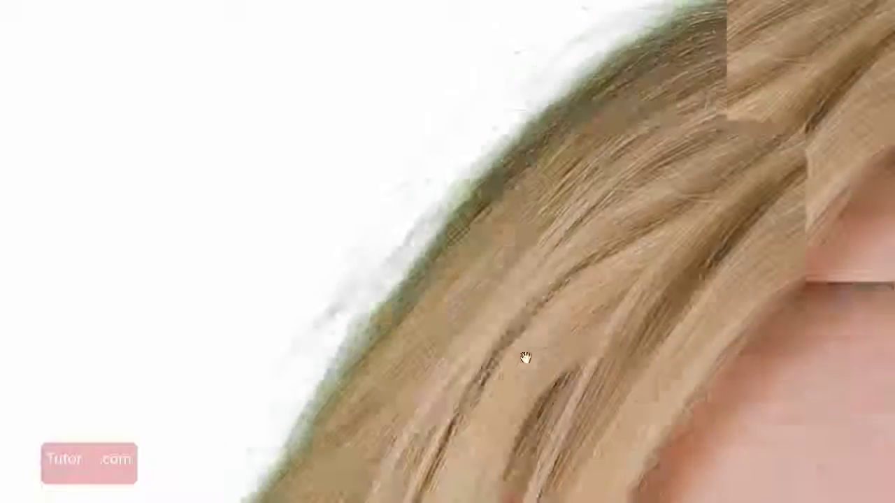
{"action": "left_click_drag", "start_coordinate": [653, 179], "coordinate": [553, 340]}
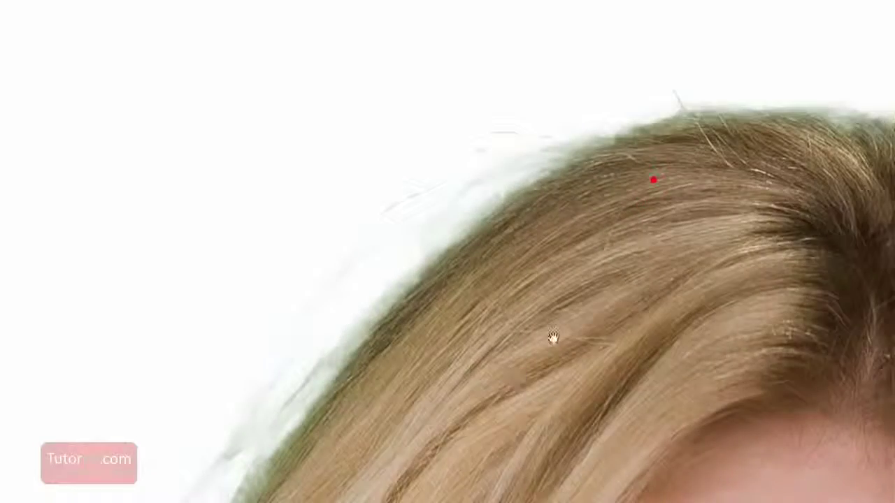
{"action": "left_click_drag", "start_coordinate": [625, 303], "coordinate": [495, 288]}
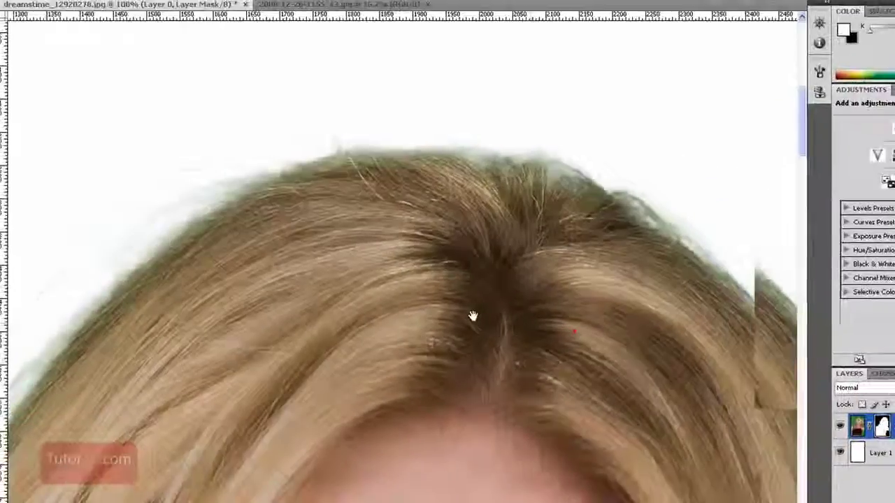
{"action": "left_click_drag", "start_coordinate": [473, 316], "coordinate": [317, 297]}
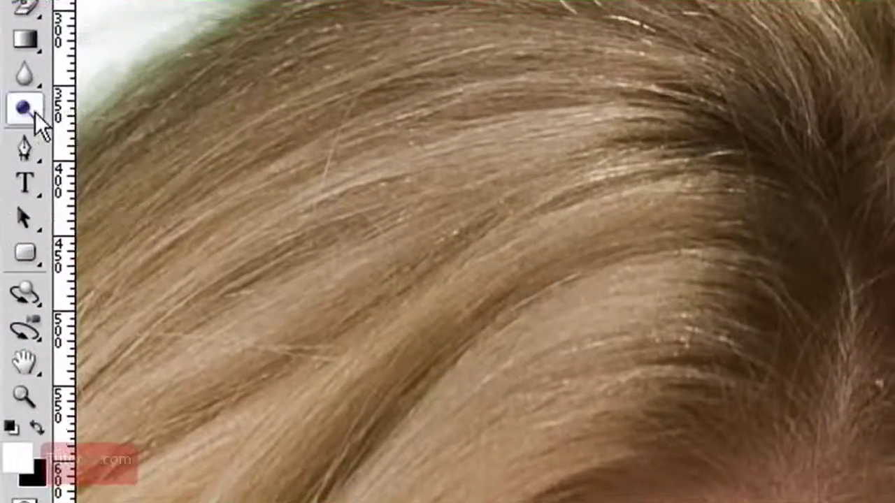
{"action": "left_click", "coordinate": [3, 230]}
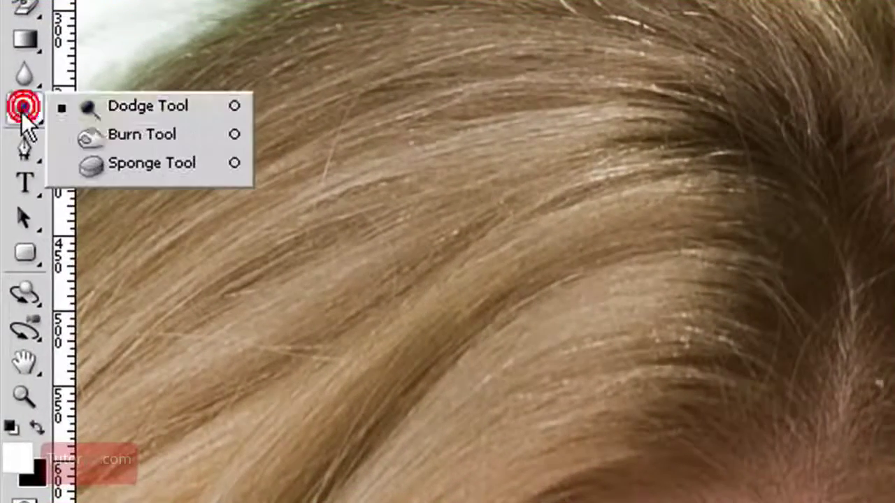
{"action": "left_click", "coordinate": [133, 135]}
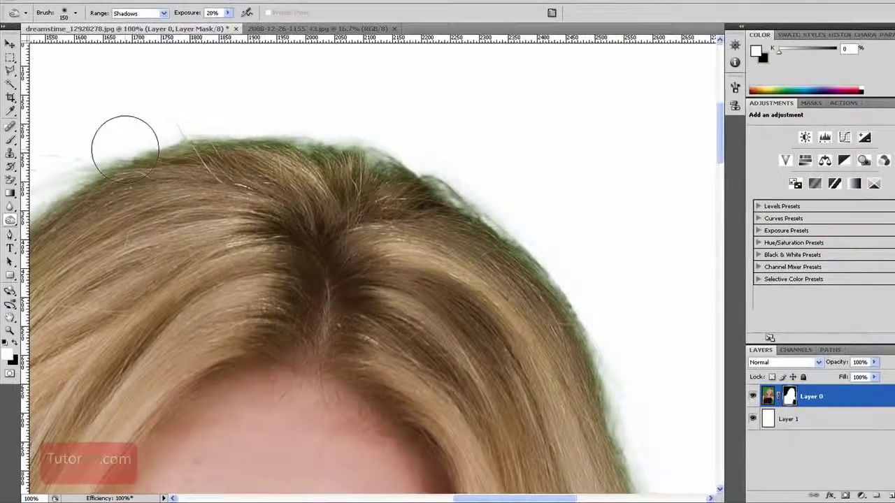
{"action": "mouse_move", "coordinate": [125, 148]}
{"action": "left_mouse_down"}
{"action": "mouse_move", "coordinate": [91, 172]}
{"action": "mouse_move", "coordinate": [186, 136]}
{"action": "left_mouse_up"}
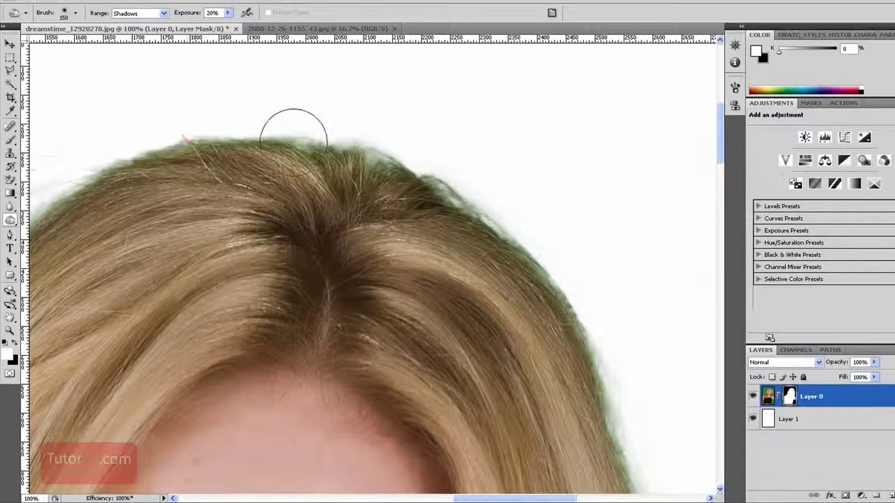
{"action": "mouse_move", "coordinate": [350, 154]}
{"action": "left_mouse_down"}
{"action": "mouse_move", "coordinate": [401, 180]}
{"action": "mouse_move", "coordinate": [432, 184]}
{"action": "mouse_move", "coordinate": [451, 210]}
{"action": "mouse_move", "coordinate": [444, 211]}
{"action": "mouse_move", "coordinate": [459, 202]}
{"action": "mouse_move", "coordinate": [514, 253]}
{"action": "left_mouse_up"}
Display the mask alone, burn the grey edge along the upper side of the hair beyond the crown, and return to the image view.
{"action": "left_click", "coordinate": [790, 397], "text": "alt"}
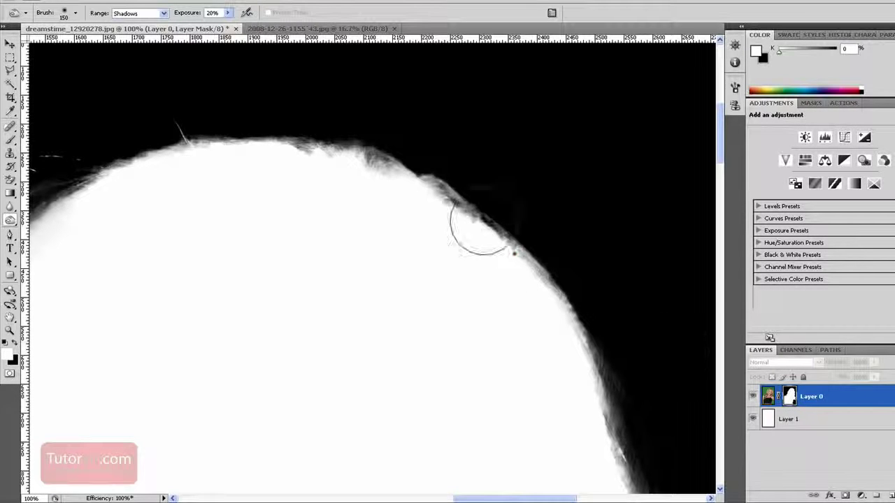
{"action": "left_click_drag", "start_coordinate": [511, 254], "coordinate": [543, 290]}
{"action": "left_click_drag", "start_coordinate": [547, 385], "coordinate": [527, 268]}
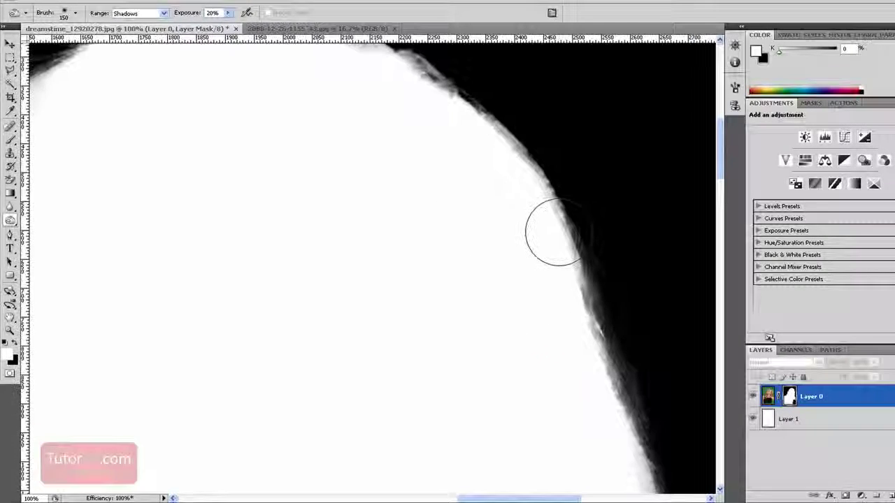
{"action": "mouse_move", "coordinate": [559, 226]}
{"action": "left_mouse_down"}
{"action": "mouse_move", "coordinate": [593, 346]}
{"action": "mouse_move", "coordinate": [610, 367]}
{"action": "left_mouse_up"}
{"action": "left_click", "coordinate": [789, 397], "text": "alt"}
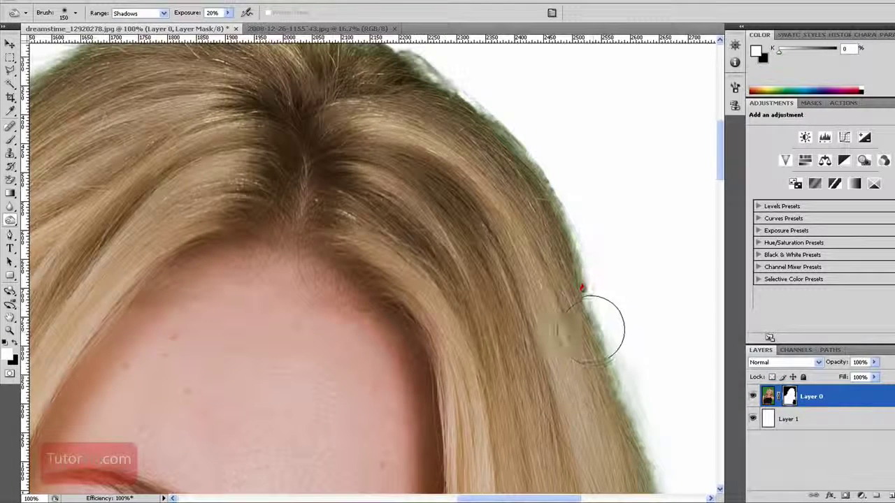
Burn the mask along the outer hair edge from forehead level down past the eyes to reduce the green fringe.
{"action": "left_click_drag", "start_coordinate": [599, 300], "coordinate": [583, 249]}
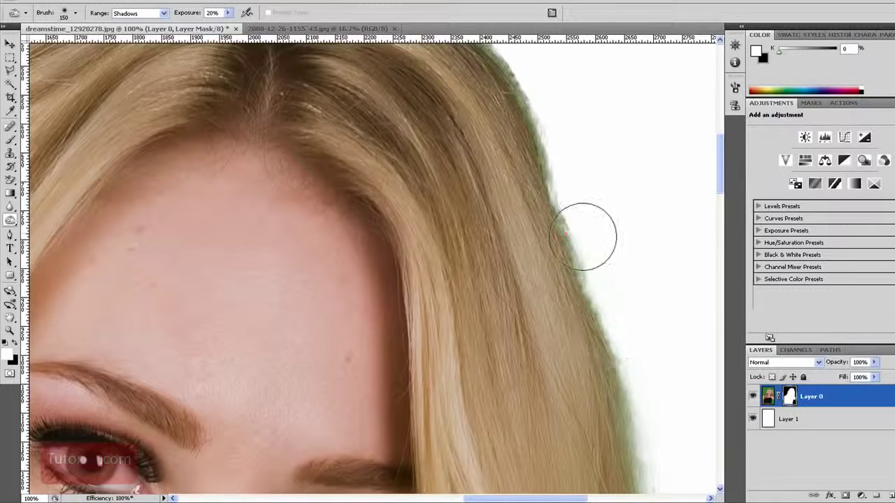
{"action": "left_click_drag", "start_coordinate": [557, 367], "coordinate": [522, 233]}
{"action": "mouse_move", "coordinate": [566, 190]}
{"action": "left_mouse_down"}
{"action": "mouse_move", "coordinate": [591, 255]}
{"action": "mouse_move", "coordinate": [608, 356]}
{"action": "left_mouse_up"}
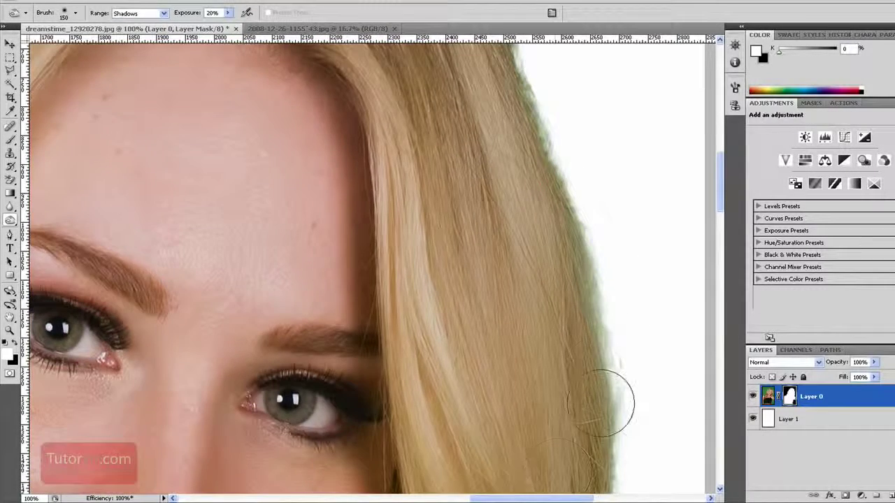
{"action": "key", "text": "ctrl+0"}
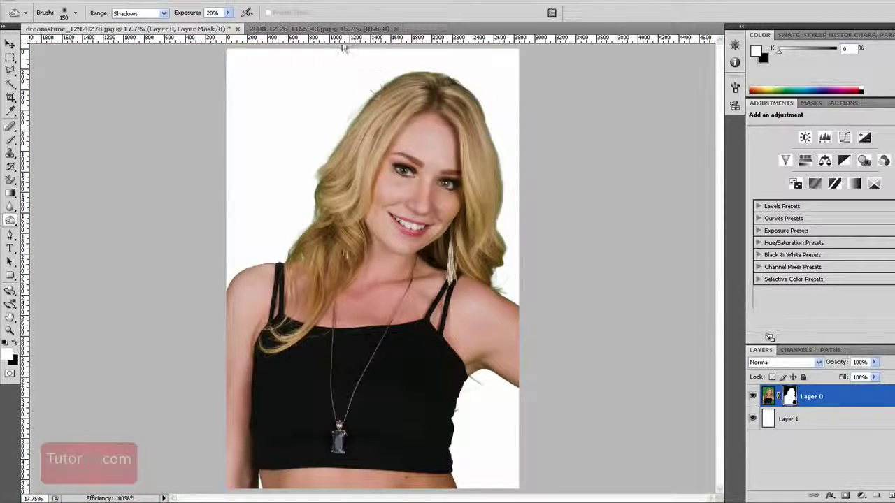
Copy the entire beach photo into the portrait document as a new layer and scale it to fit the canvas.
{"action": "left_click", "coordinate": [348, 28]}
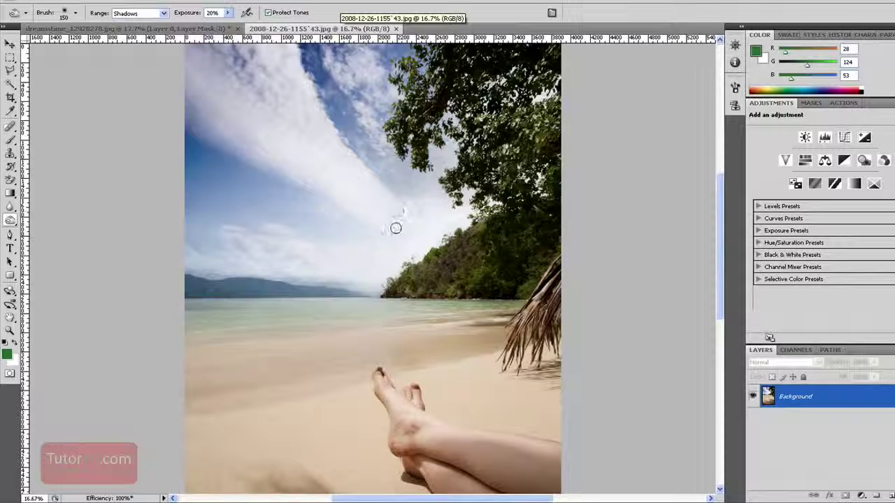
{"action": "key", "text": "ctrl+a"}
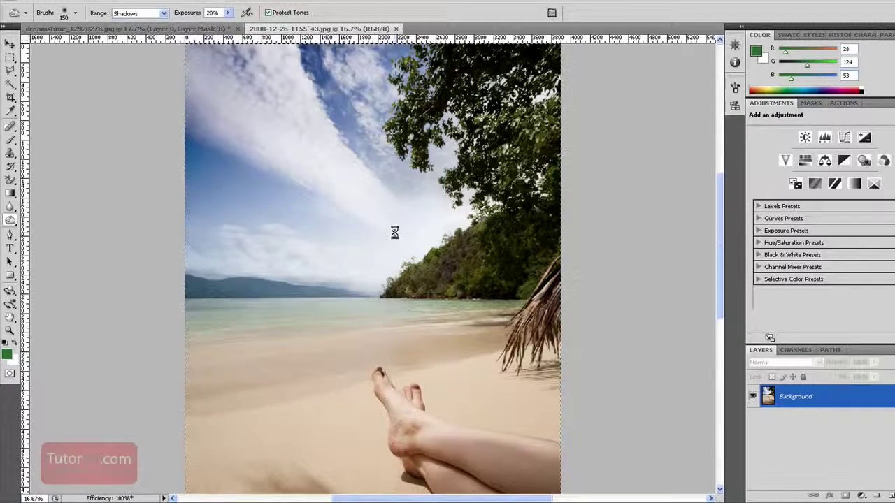
{"action": "key", "text": "ctrl+Tab"}
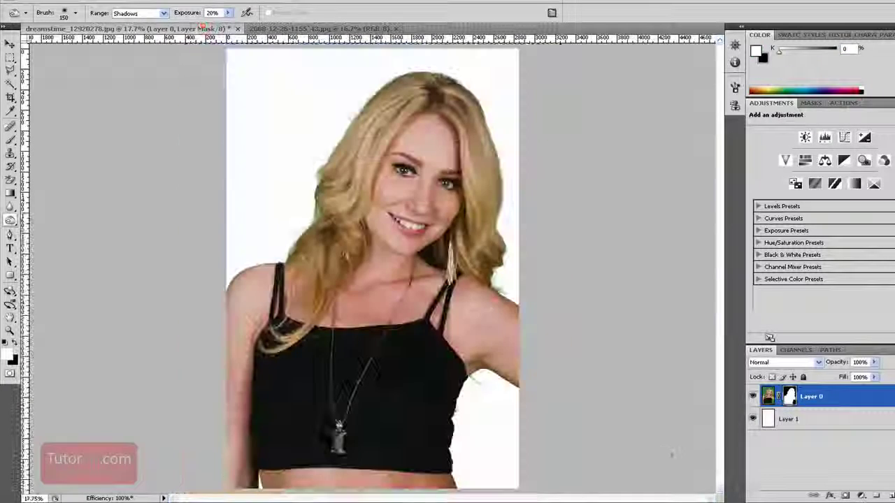
{"action": "key", "text": "ctrl+v"}
{"action": "key", "text": "ctrl+minus"}
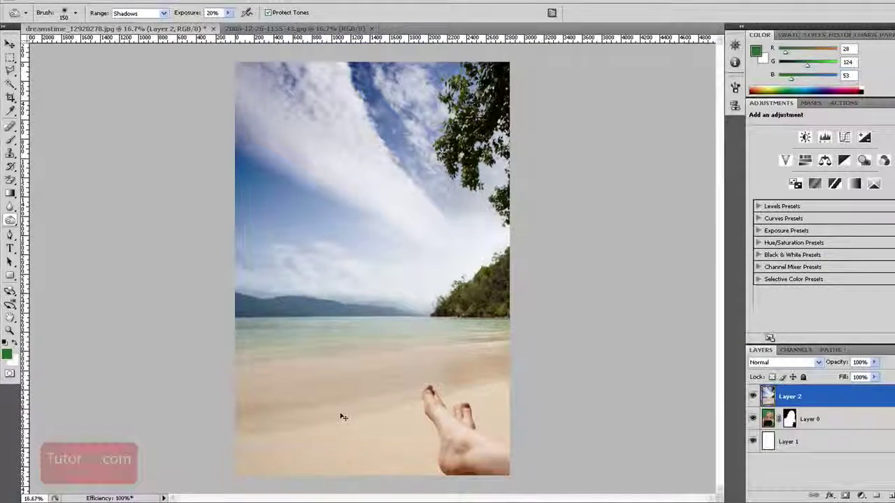
{"action": "key", "text": "ctrl+t"}
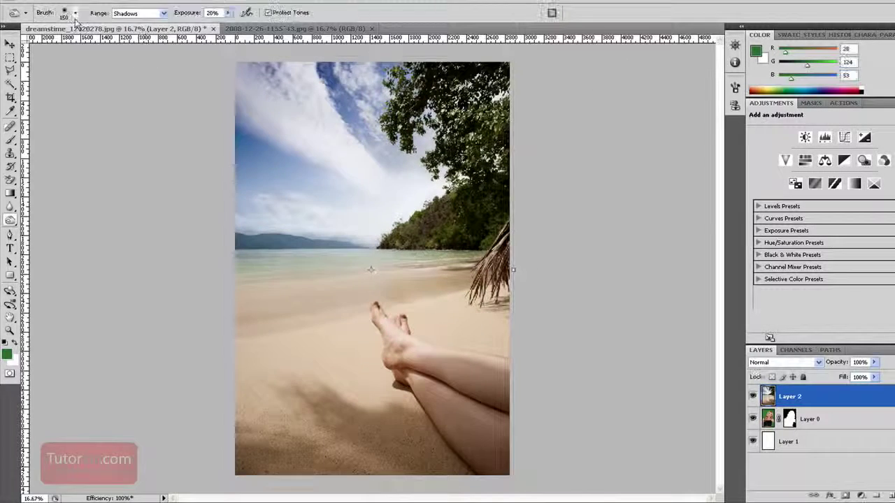
Flip the beach layer horizontally and move it below Layer 0 in the layer order.
{"action": "left_click", "coordinate": [56, 2]}
{"action": "mouse_move", "coordinate": [105, 190]}
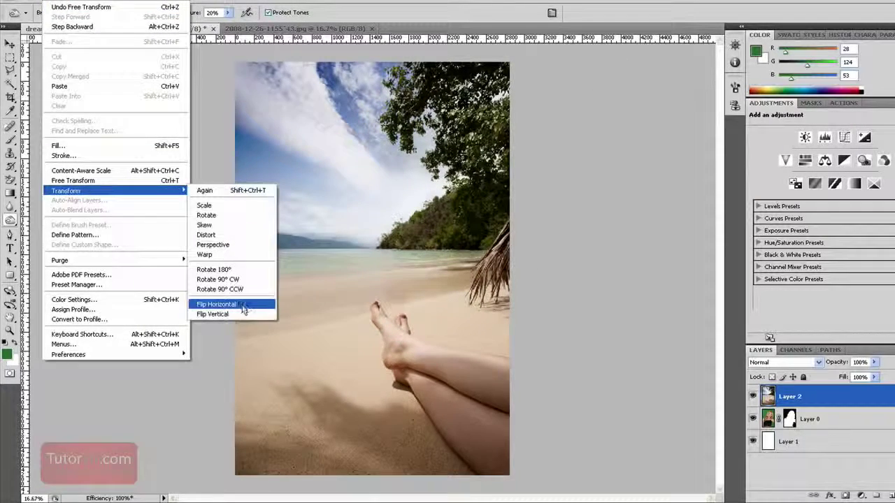
{"action": "left_click", "coordinate": [243, 309]}
{"action": "left_click_drag", "start_coordinate": [811, 399], "coordinate": [818, 437]}
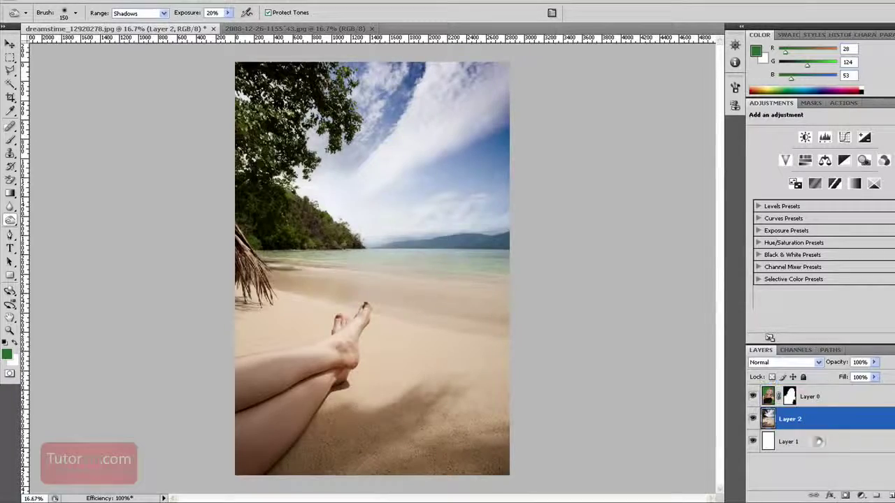
Examine the hair edges up close against the beach background, from the crown down to the curls beside the chin.
{"action": "left_click_drag", "start_coordinate": [342, 69], "coordinate": [464, 147]}
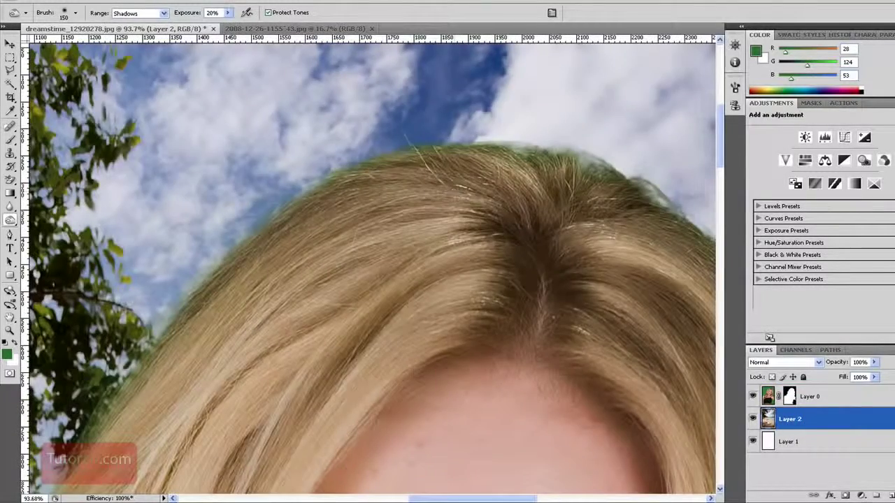
{"action": "left_click_drag", "start_coordinate": [352, 390], "coordinate": [507, 188]}
{"action": "left_click_drag", "start_coordinate": [342, 369], "coordinate": [428, 188]}
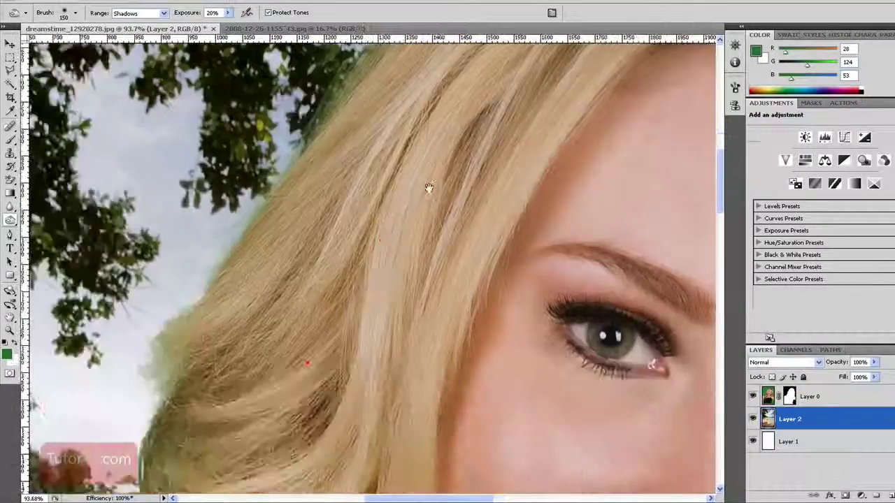
{"action": "left_click_drag", "start_coordinate": [336, 385], "coordinate": [379, 216]}
{"action": "left_click_drag", "start_coordinate": [347, 376], "coordinate": [370, 189]}
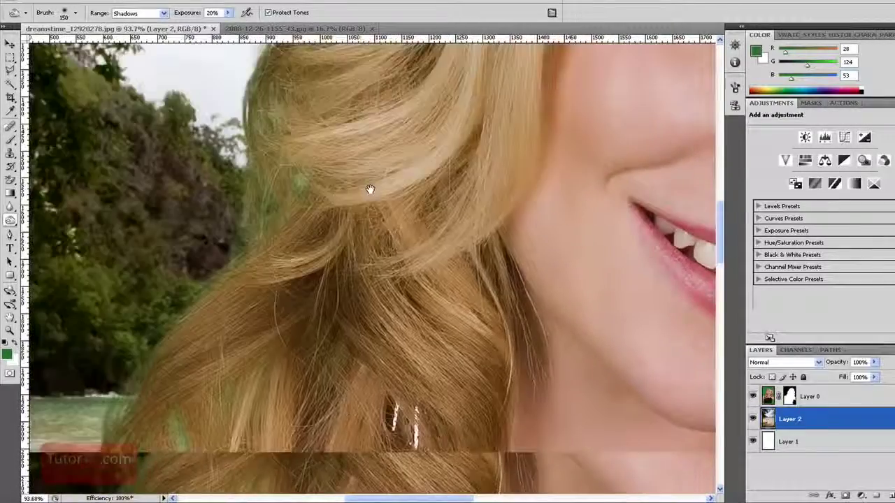
{"action": "left_click_drag", "start_coordinate": [349, 364], "coordinate": [369, 304]}
{"action": "key", "text": "ctrl+0"}
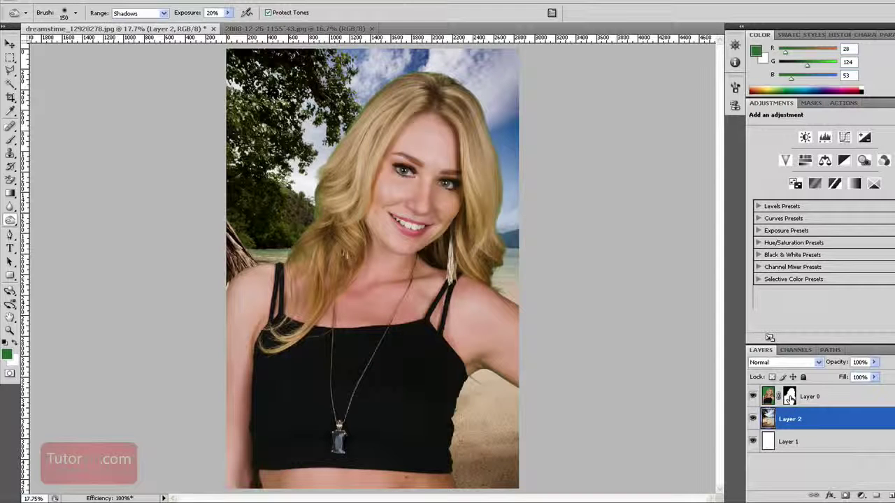
Make Layer 0's mask the active editing target and clear the selection loaded from it.
{"action": "left_click", "coordinate": [789, 397]}
{"action": "left_click", "coordinate": [789, 397], "text": "ctrl"}
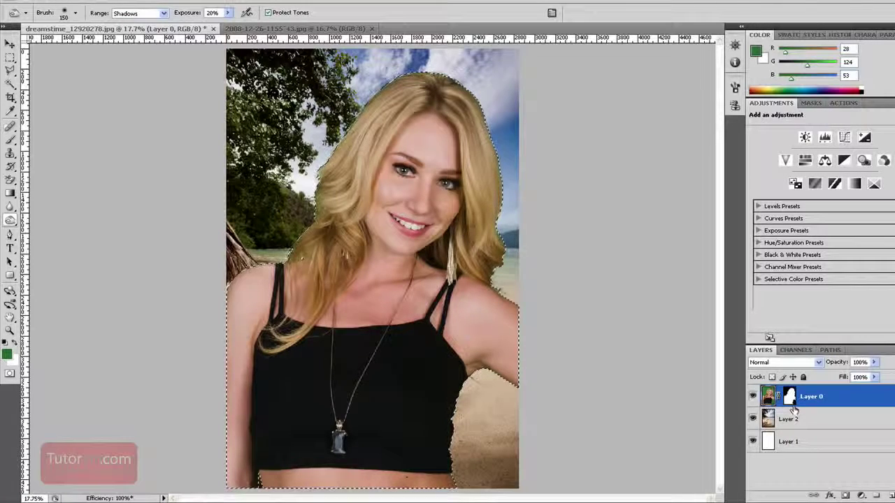
{"action": "left_click", "coordinate": [789, 397]}
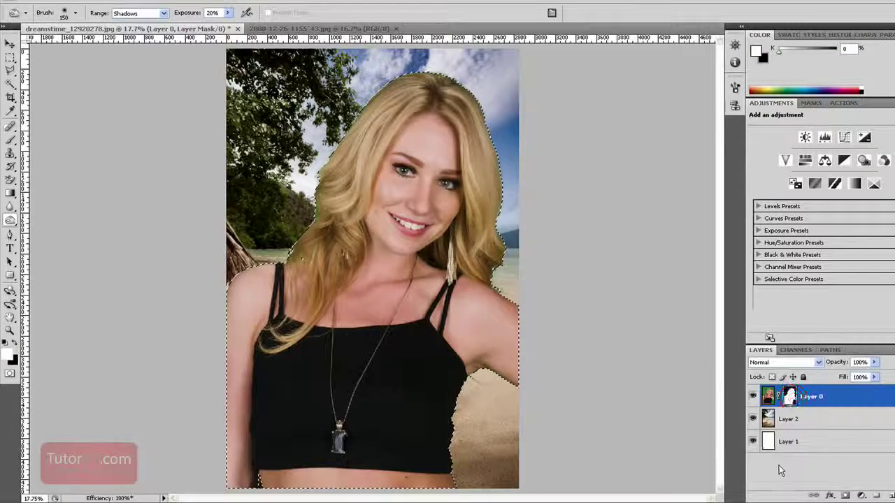
{"action": "key", "text": "ctrl+d"}
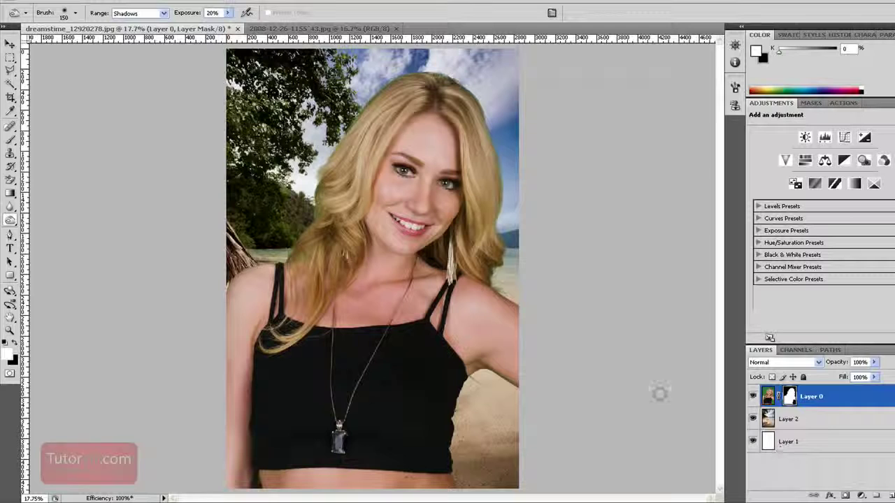